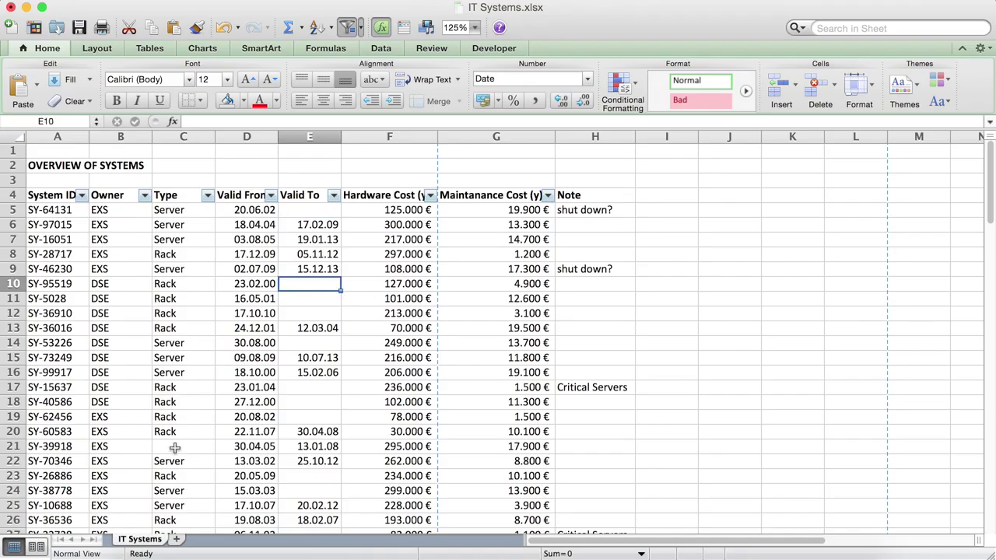
- Look through the systems list for empty Valid To cells, missing entries and remarks in the Note column
left_click(306, 476)
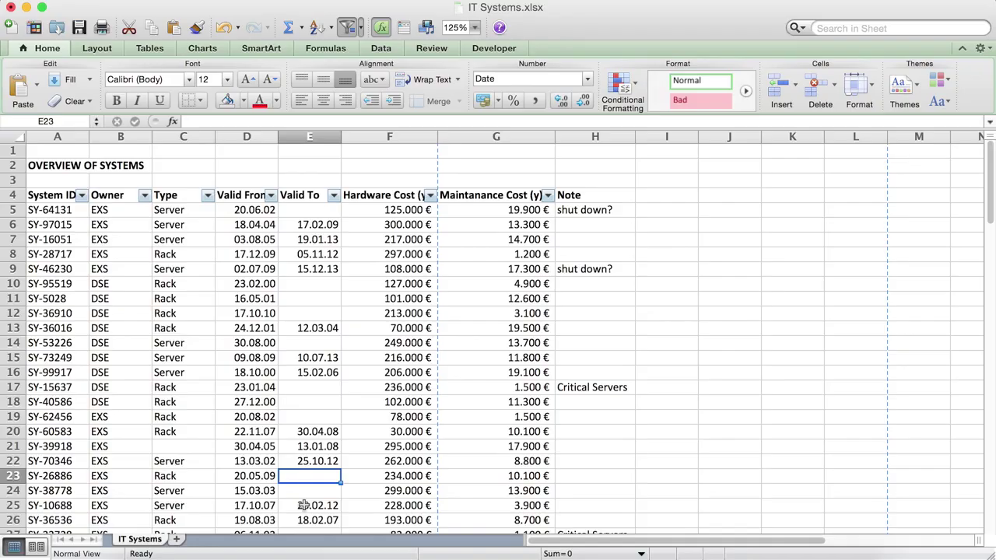
scroll(309, 387, "down", 8)
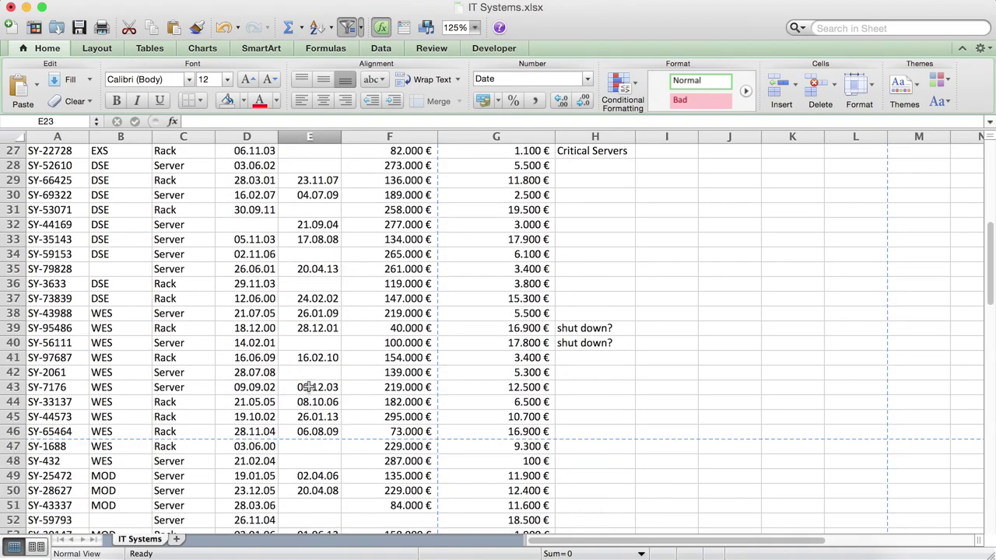
scroll(309, 387, "down", 2)
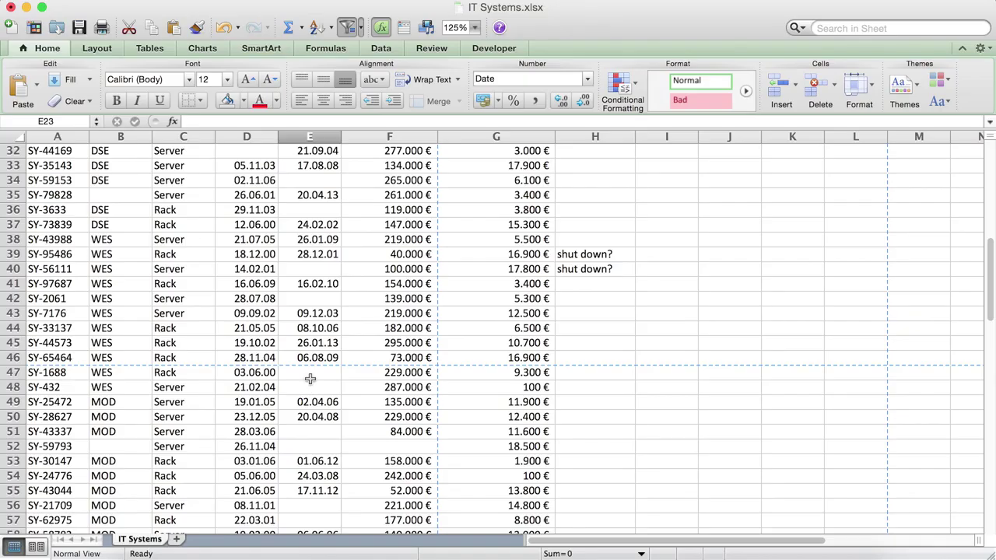
left_click(309, 374)
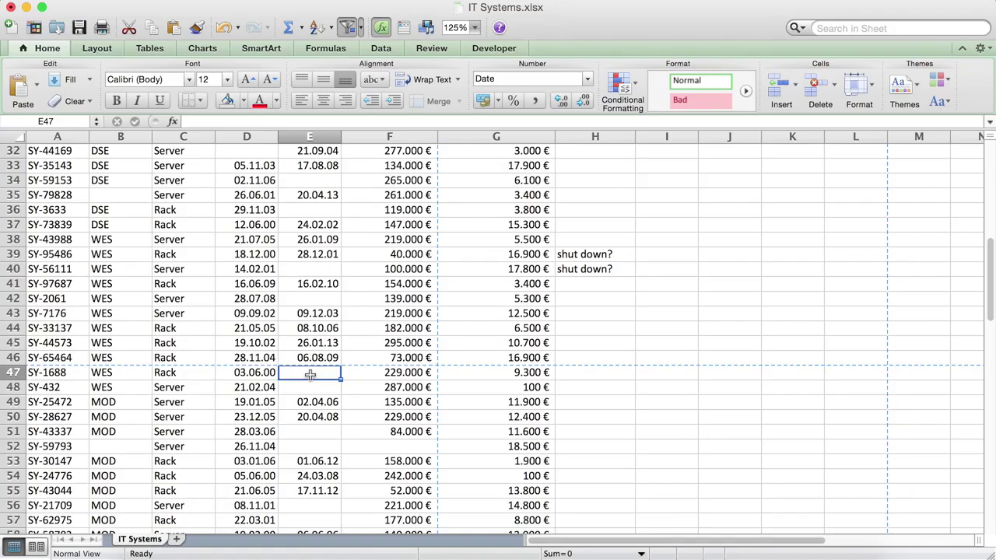
scroll(310, 374, "down", 6)
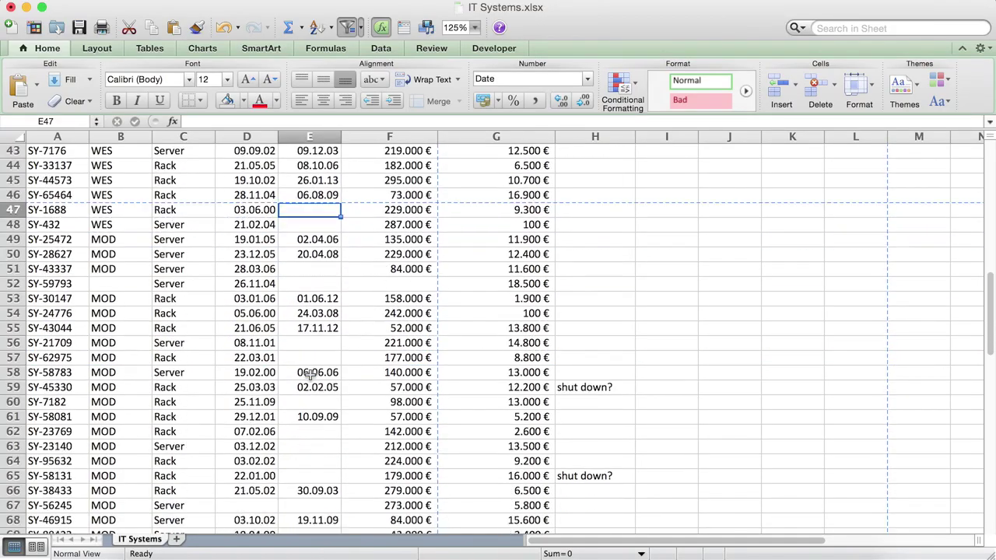
left_click(787, 285)
left_click(786, 292)
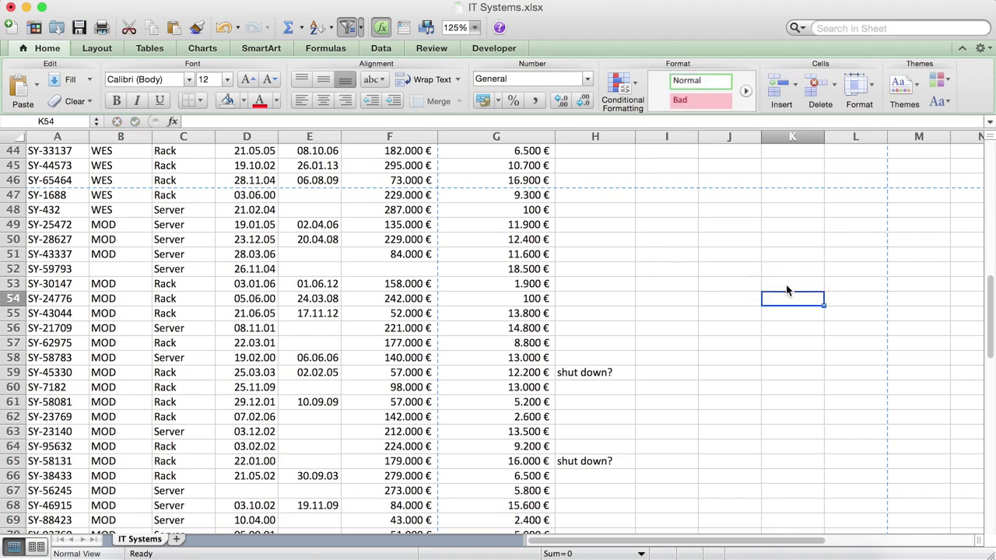
scroll(786, 291, "up", 15)
scroll(787, 292, "right", 1)
left_click(640, 229)
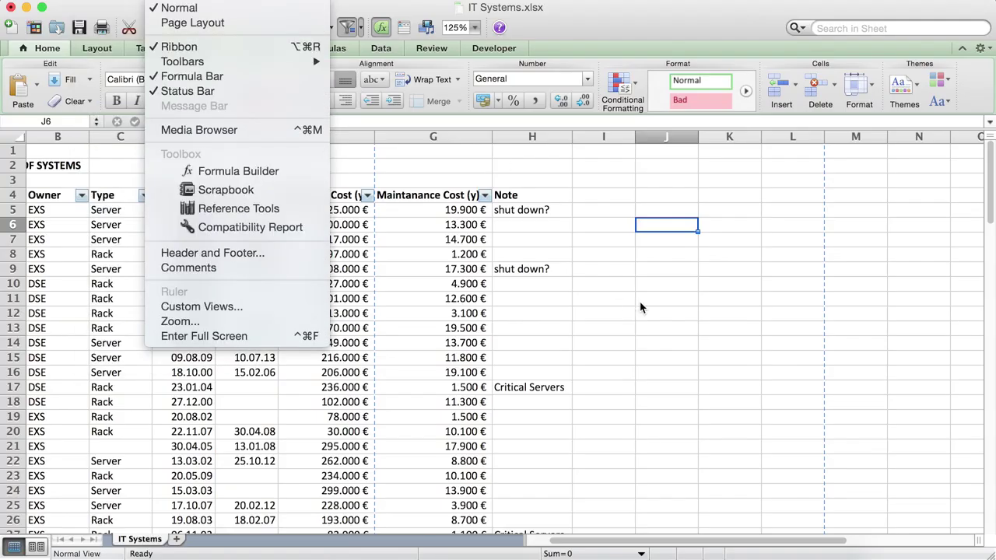
- Save a copy of the workbook as "IT Systems - 2014-11-26.xlsx" in the Compare folder
left_click(640, 307)
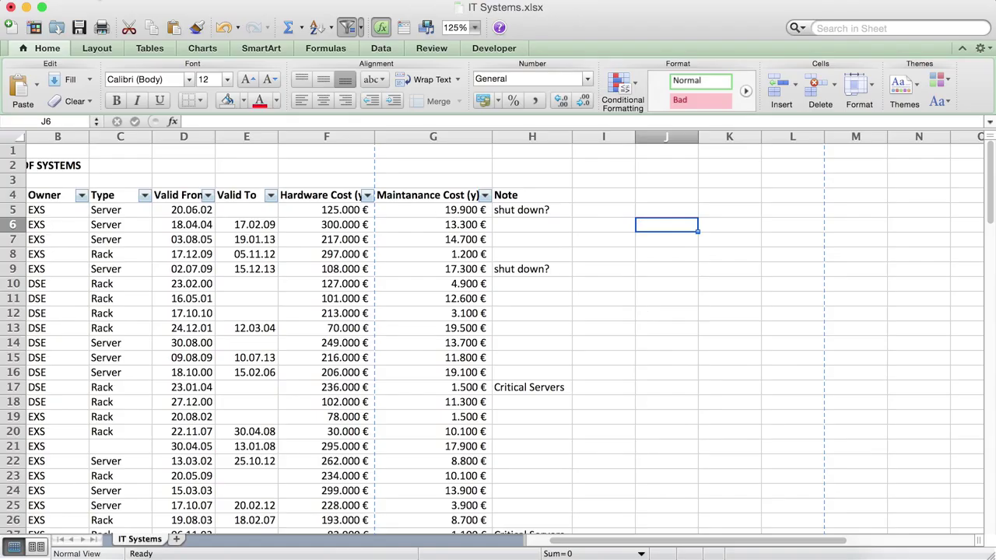
left_click(97, 0)
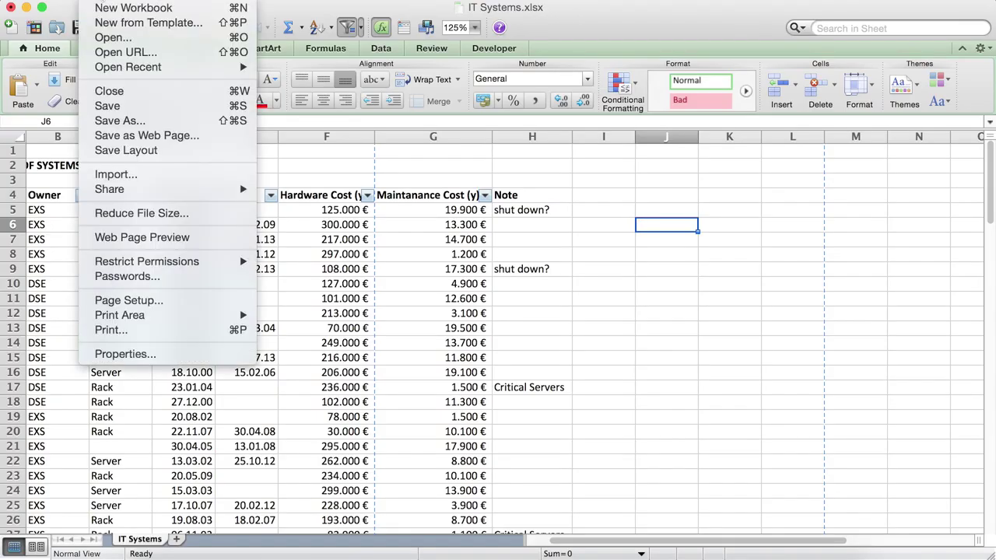
left_click(132, 122)
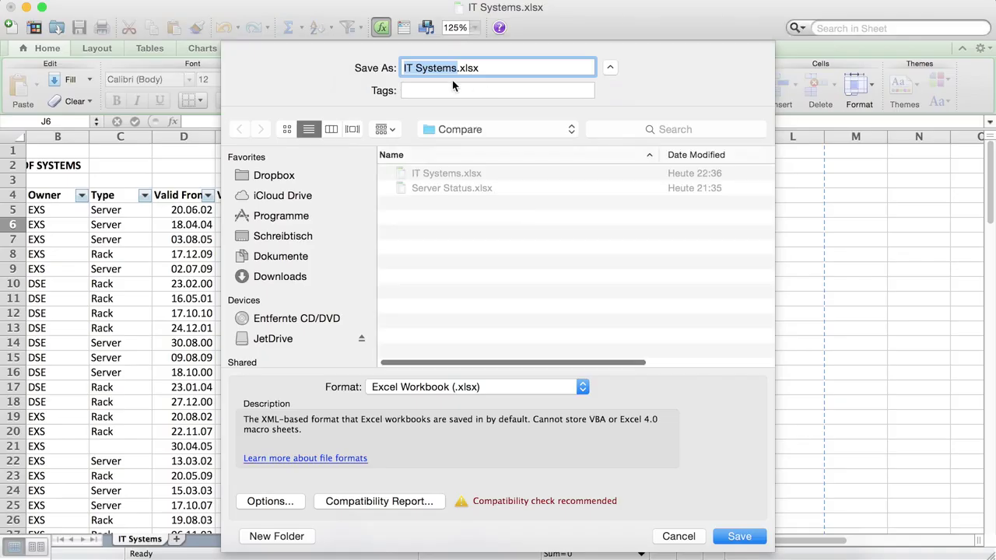
left_click(459, 68)
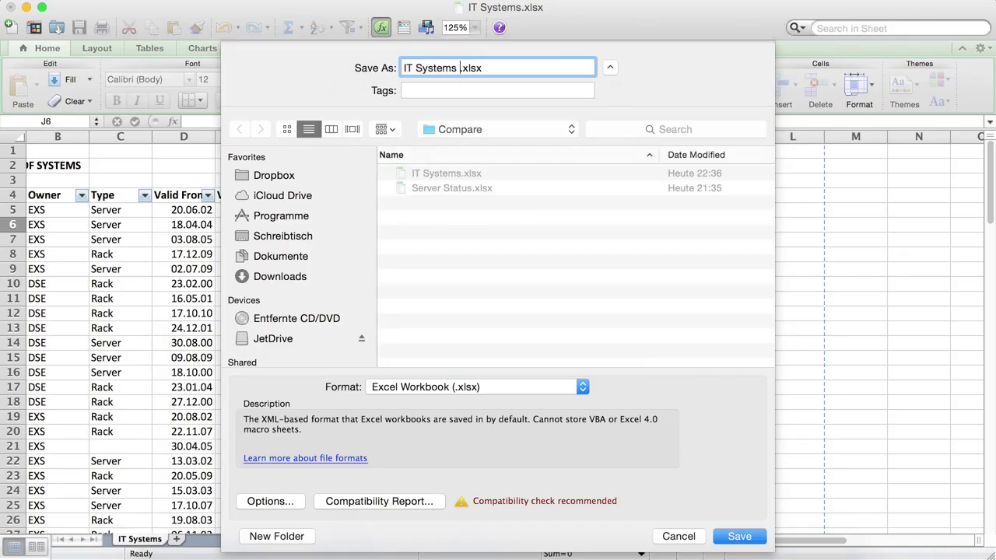
type("- 2014-11-26")
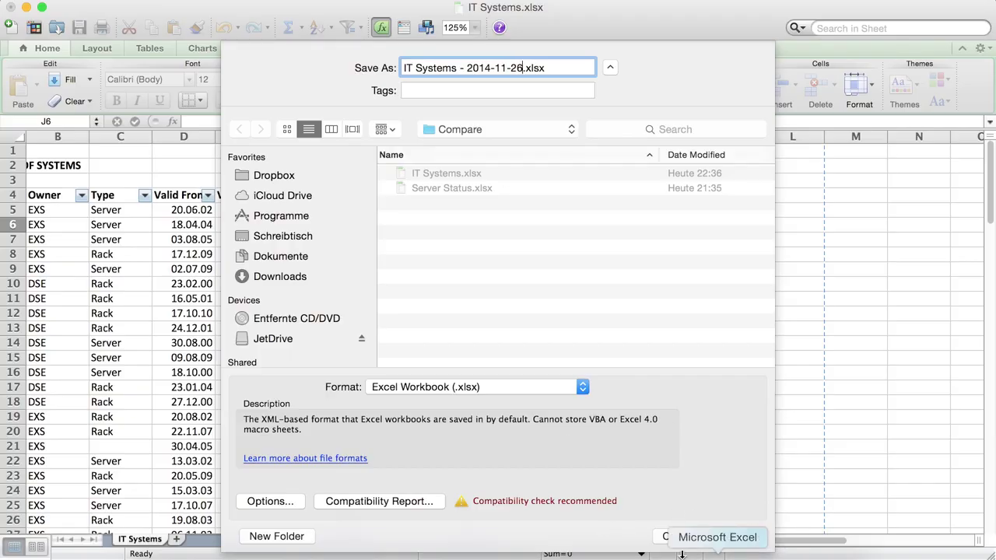
left_click(732, 536)
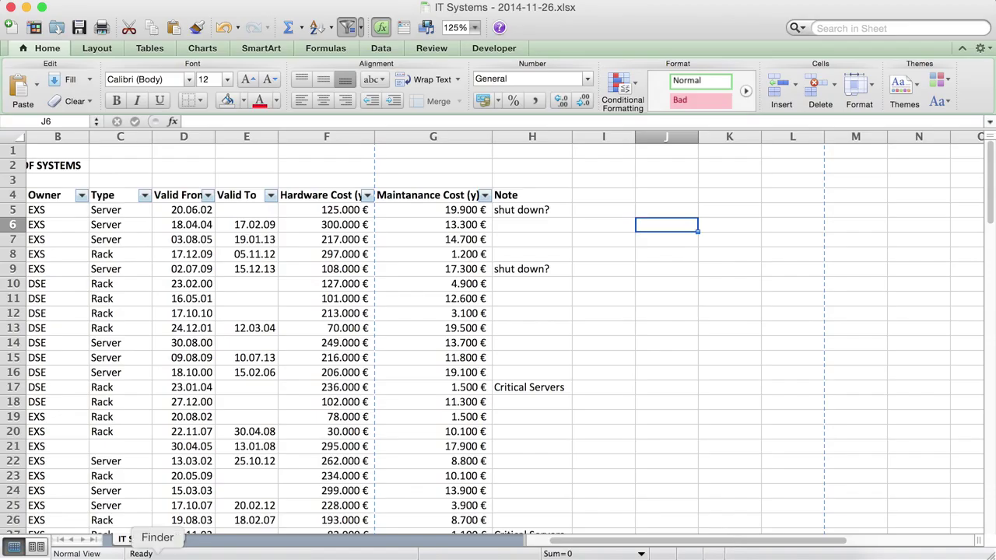
- Switch to Finder and rename IT Systems.xlsx in the Compare folder as "IT Systems (original file).xlsx"
left_click(158, 543)
left_click(345, 161)
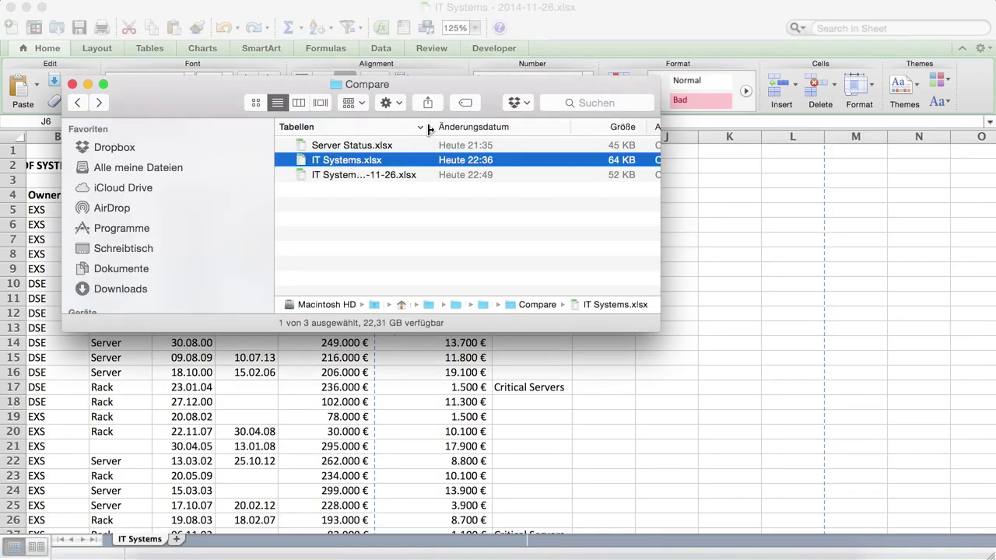
key("Return")
key("Right")
type("(orig")
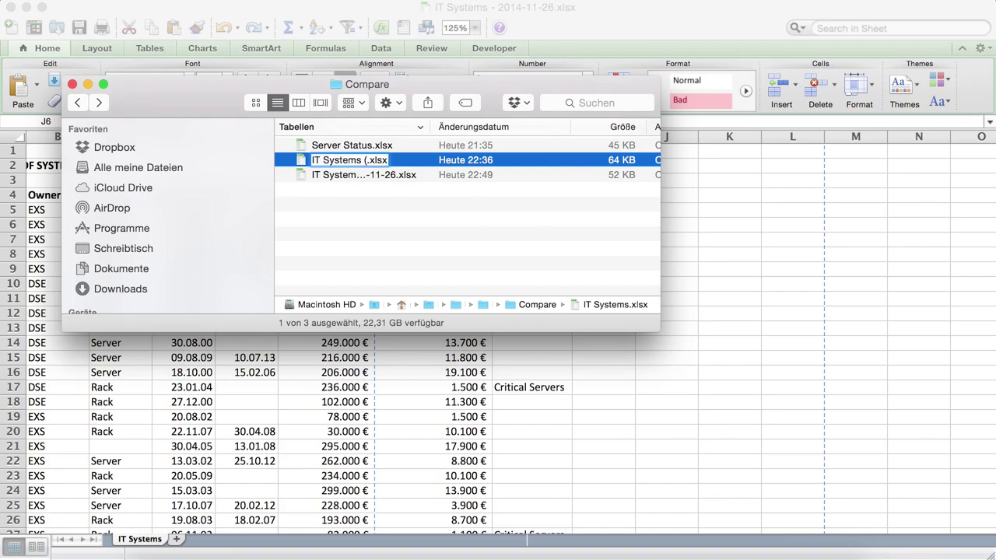
type("inal file")
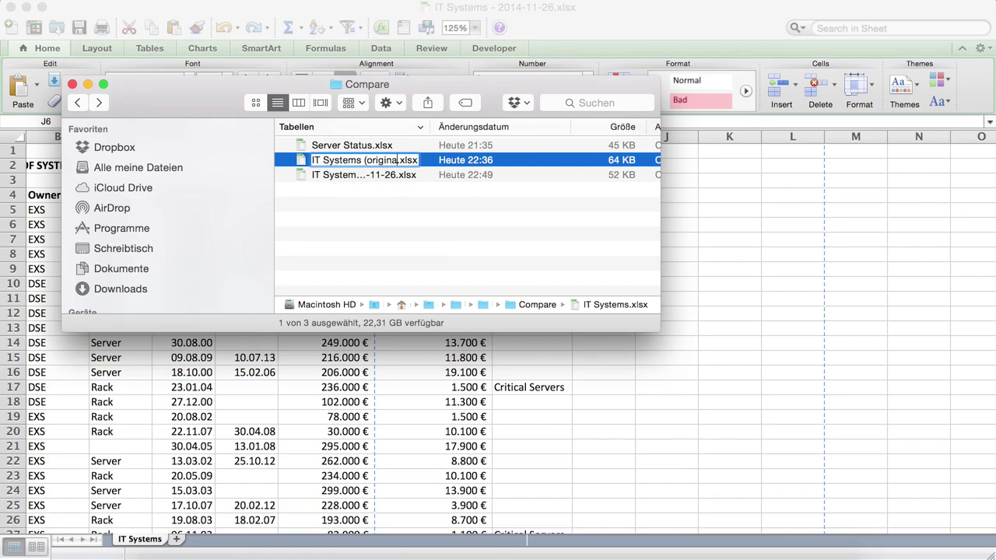
type(")")
key("Return")
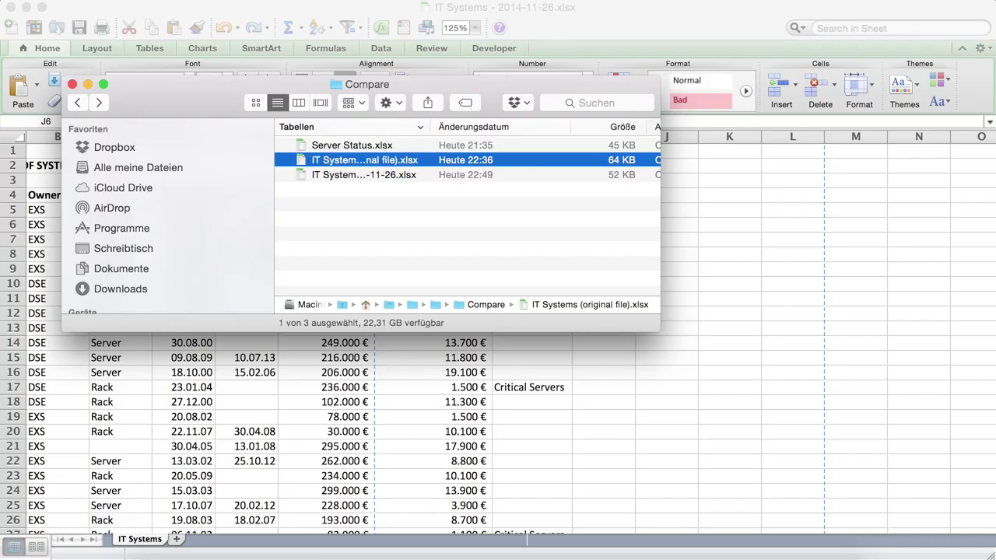
- Fit the file name column to its contents, and open "IT Systems (original file).xlsx" for a look before closing it again
double_click(435, 128)
double_click(381, 161)
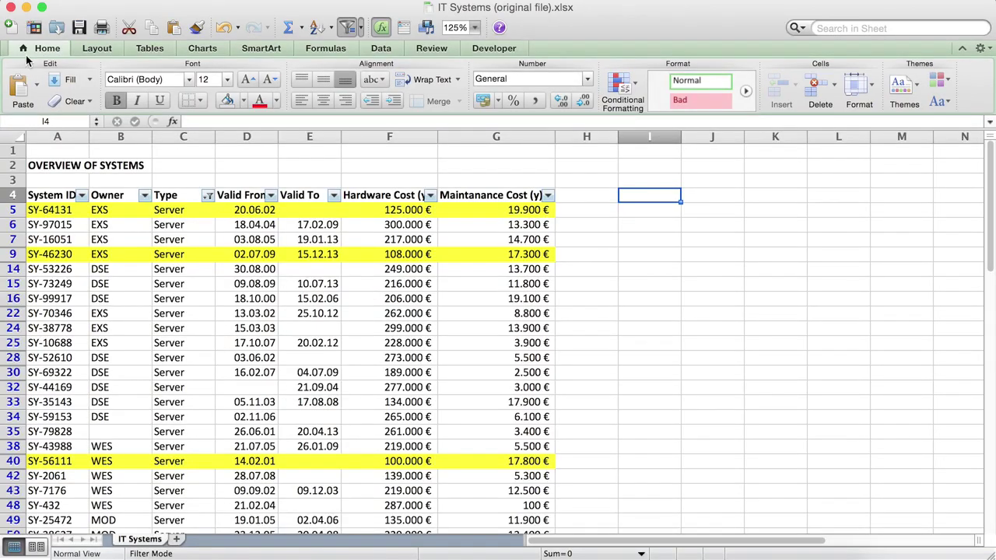
left_click(11, 7)
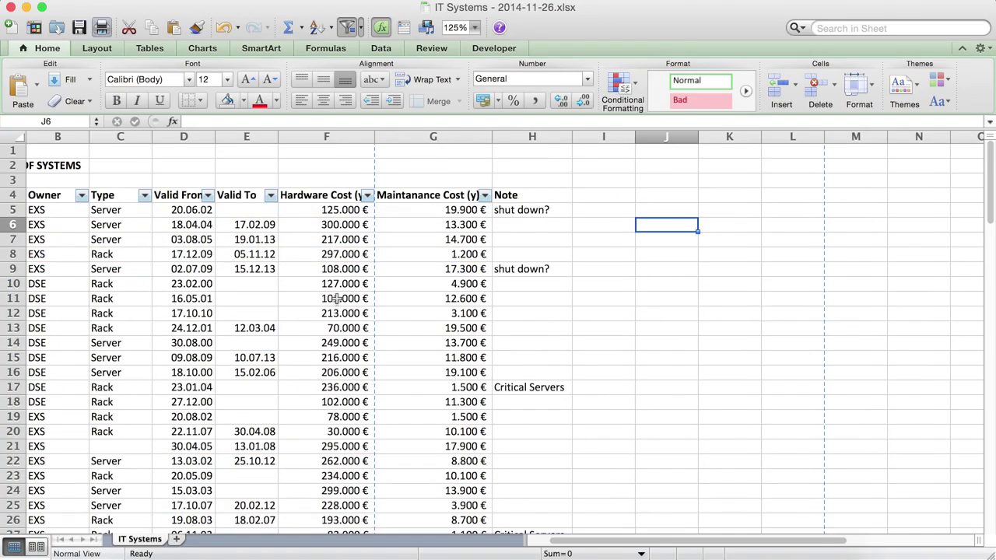
- Enter "unknown" as the Valid To value of the first system in cell E5
left_click(533, 353)
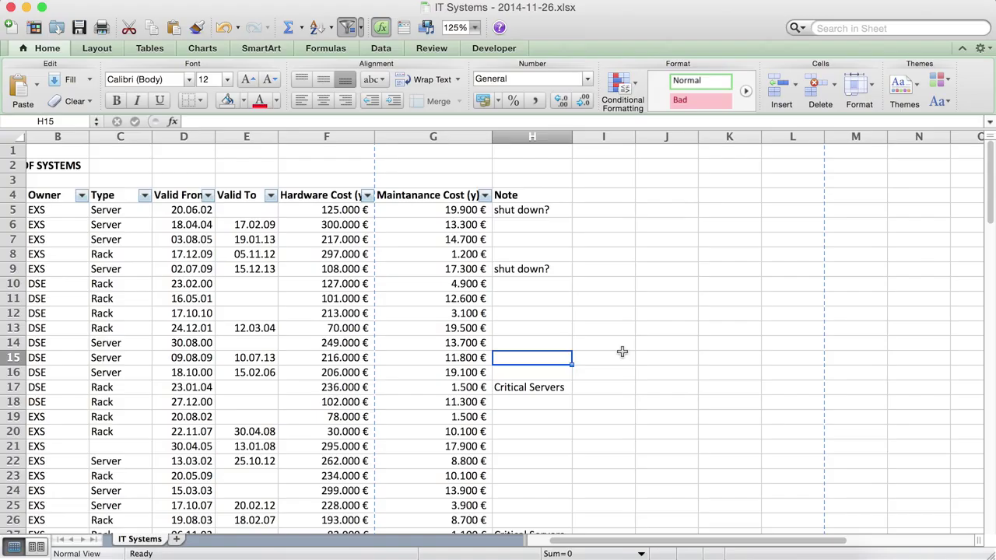
left_click(262, 283)
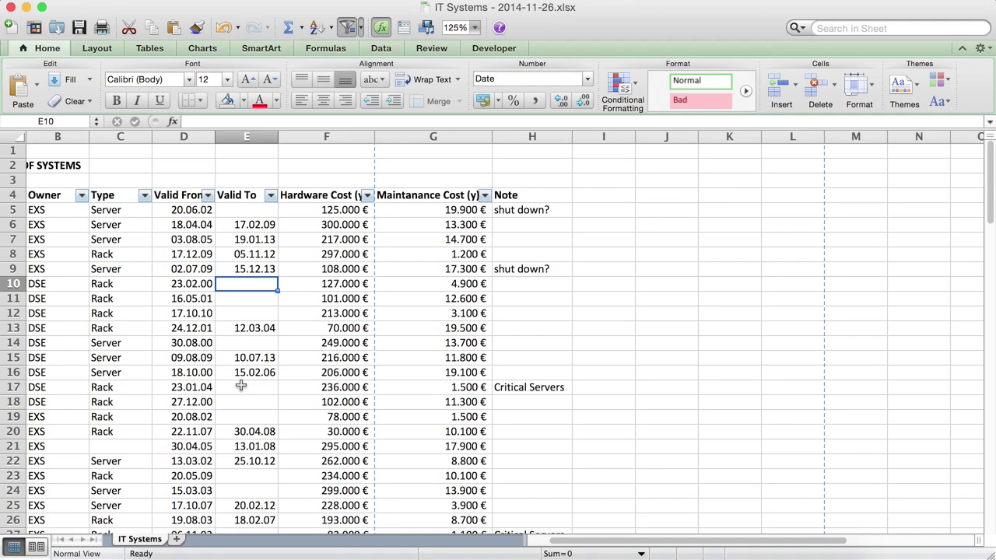
key("Up")
key("Up")
key("Up")
key("Up")
key("Up")
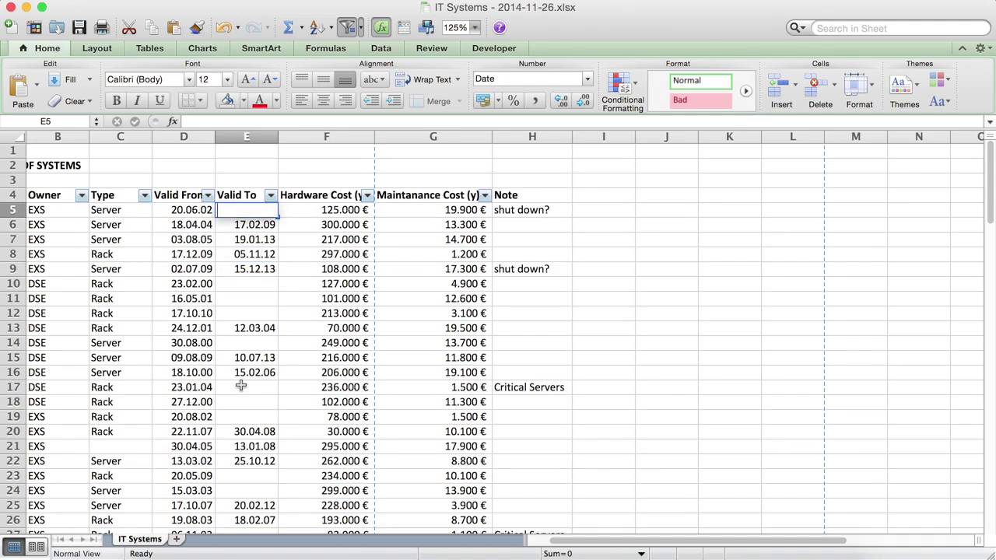
type("unknown")
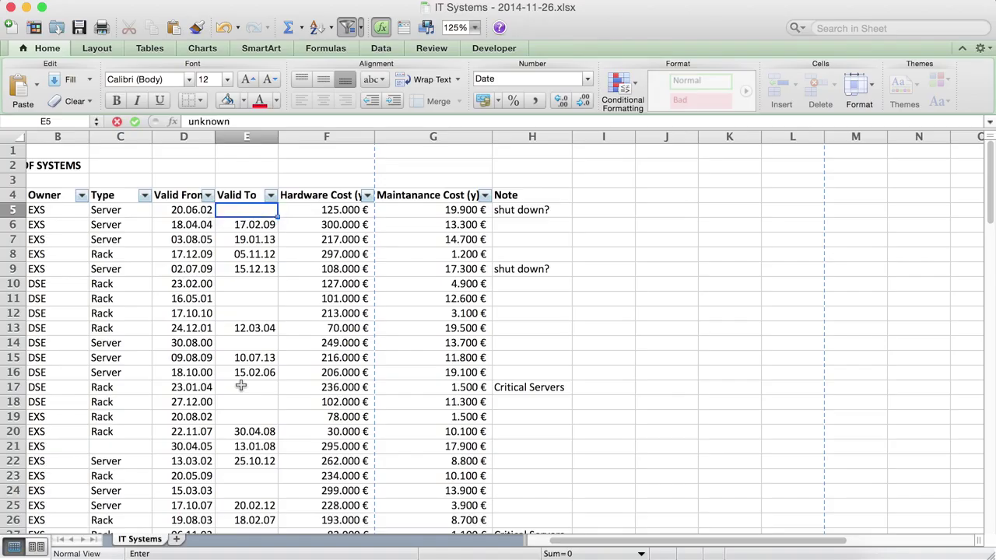
key("Return")
- Enter "today" as the Valid To value of the system in cell E10
key("Down")
key("Down")
key("Down")
key("Down")
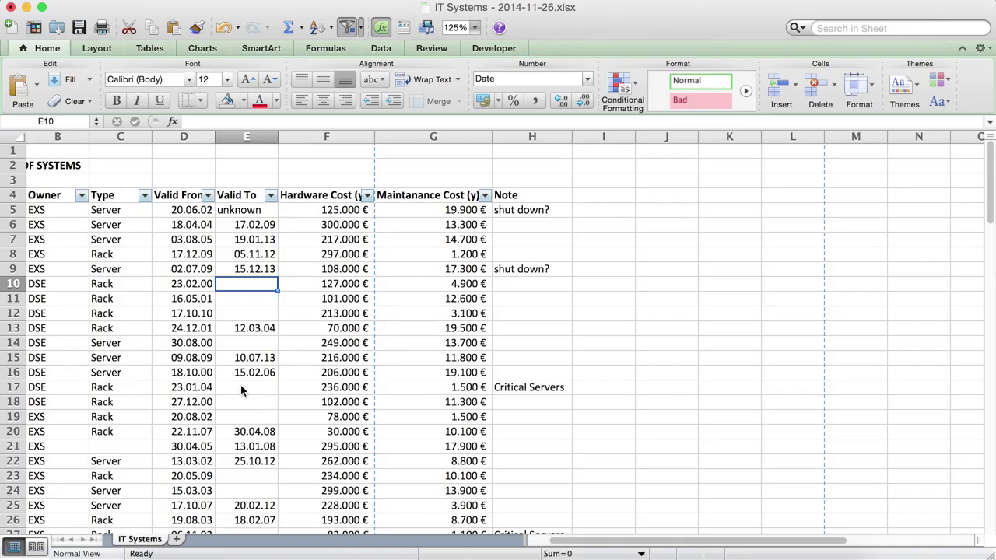
type("today")
key("Return")
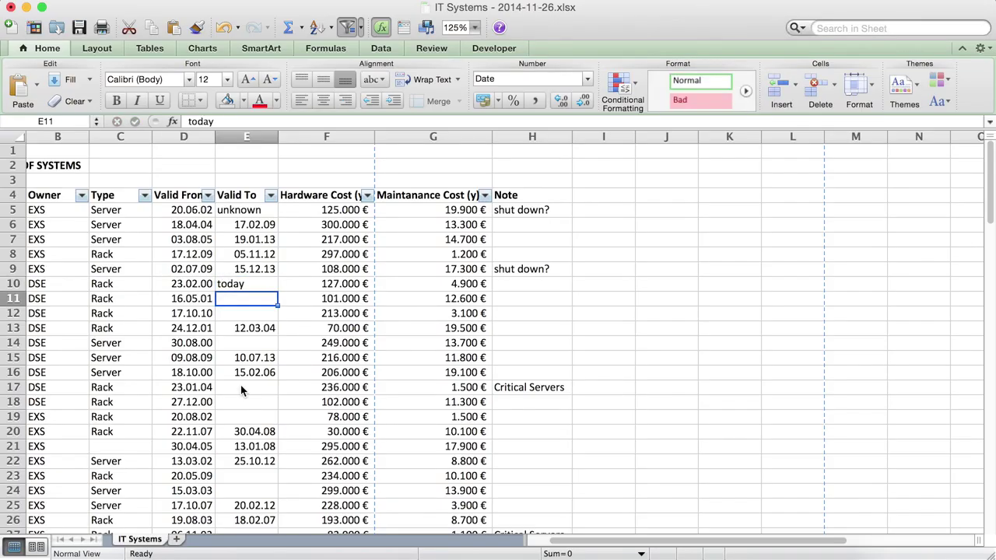
- Clear the trial entries "today" in E10 and "unknown" in E5 from the Valid To column
key("Left")
key("Right")
key("Left")
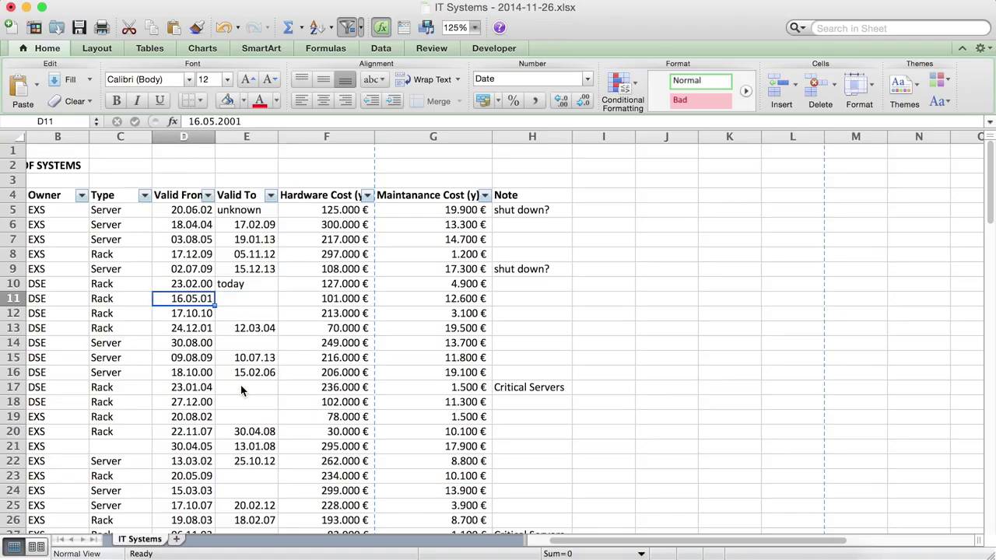
key("Right")
key("Up")
key("BackSpace")
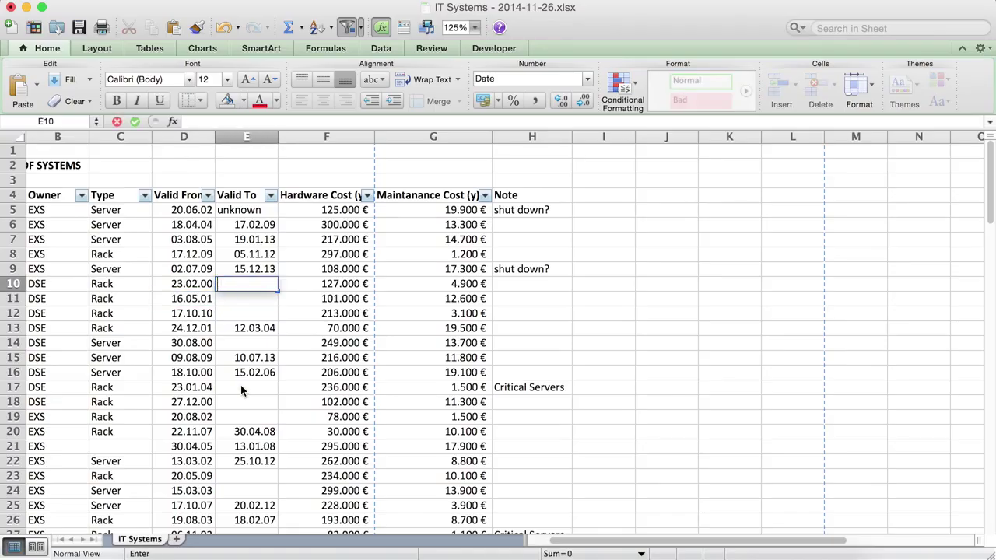
key("Up")
key("Up")
key("Up")
key("Up")
key("Up")
key("BackSpace")
key("Down")
key("Down")
key("Down")
key("Down")
key("Down")
key("Up")
key("Up")
key("Up")
key("Up")
key("Up")
key("Down")
key("Up")
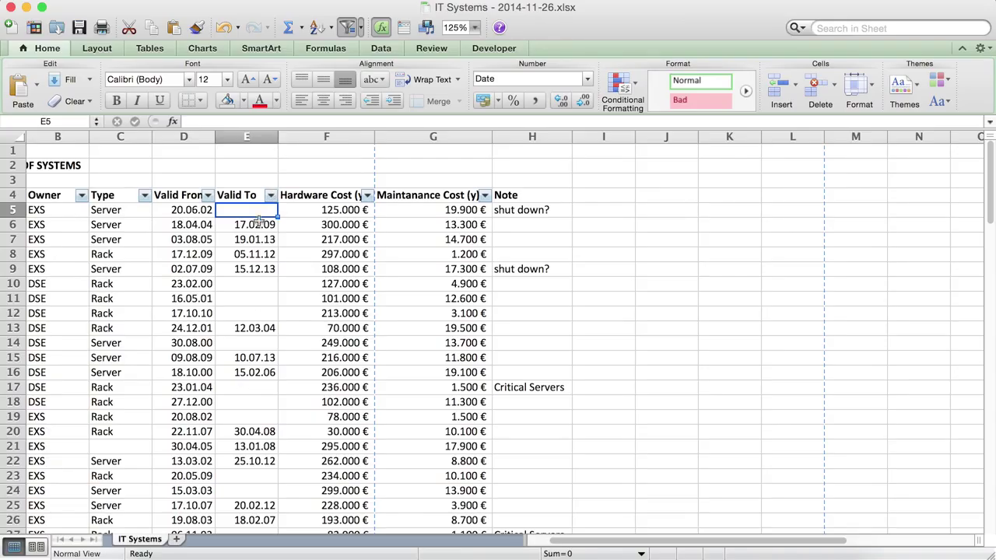
- Examine the table's header row and the filter values offered for the Valid To column
key("Down")
key("Left")
key("Left")
key("Left")
key("Left")
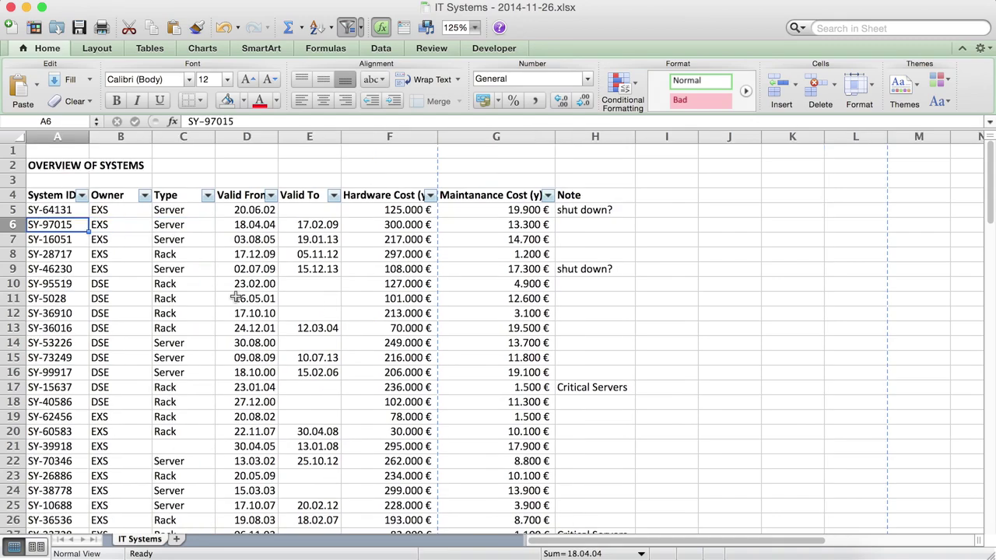
key("Up")
key("Up")
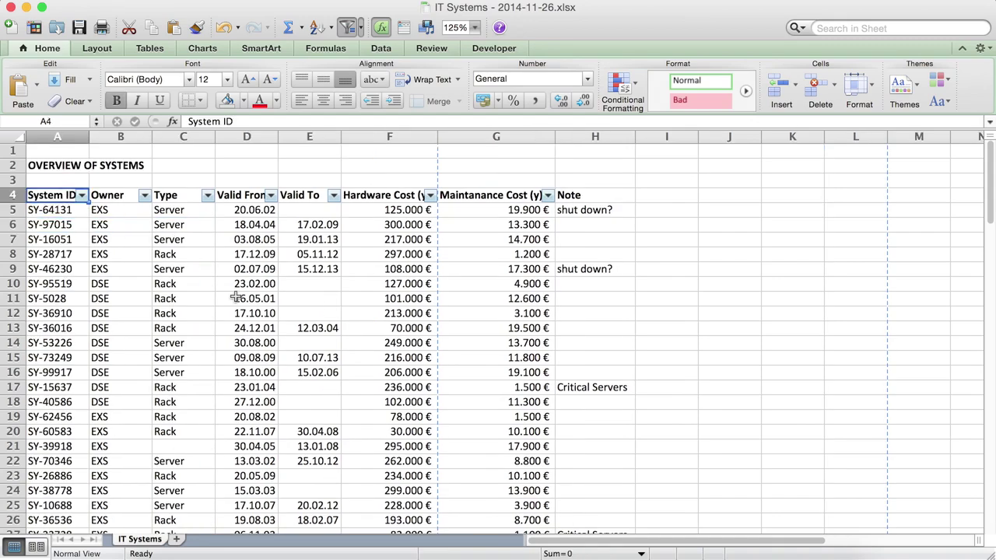
left_click(12, 196)
left_click(118, 299)
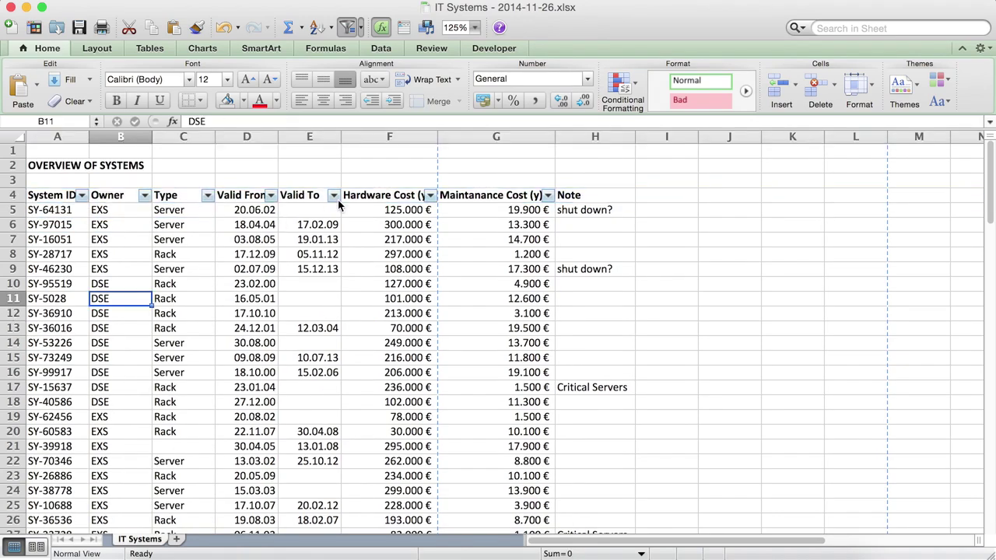
left_click(334, 196)
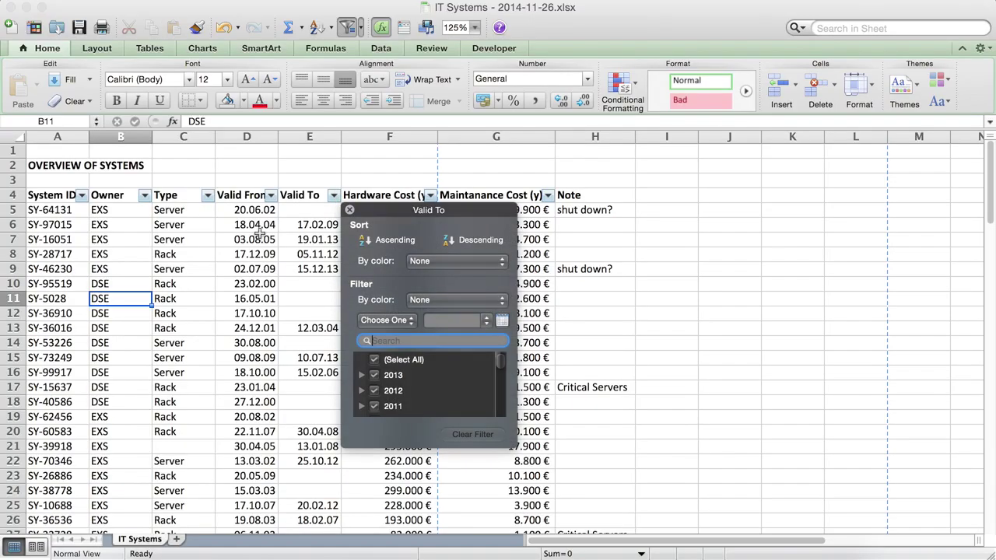
left_click(174, 282)
- Look through the System ID column from the first system down the list and back
left_click(53, 225)
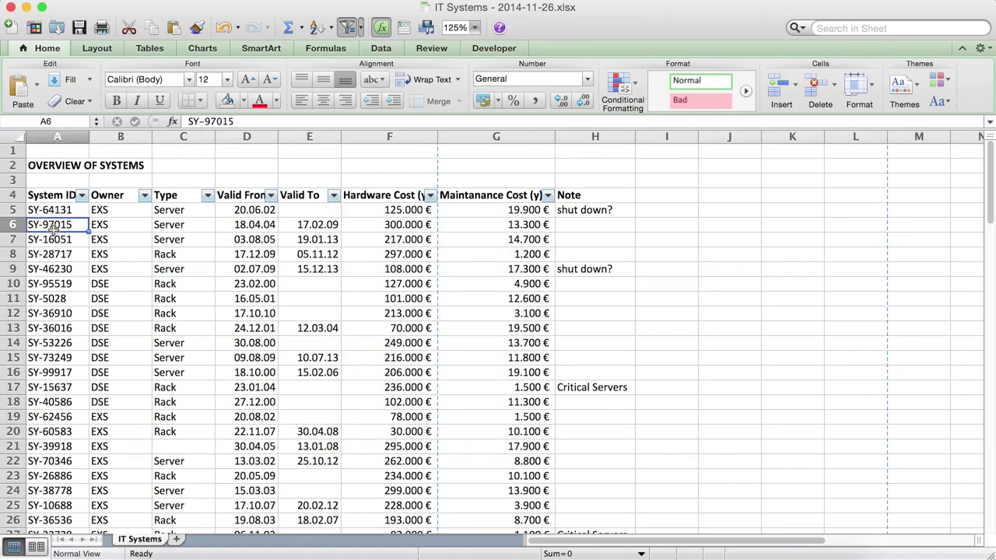
key("Up")
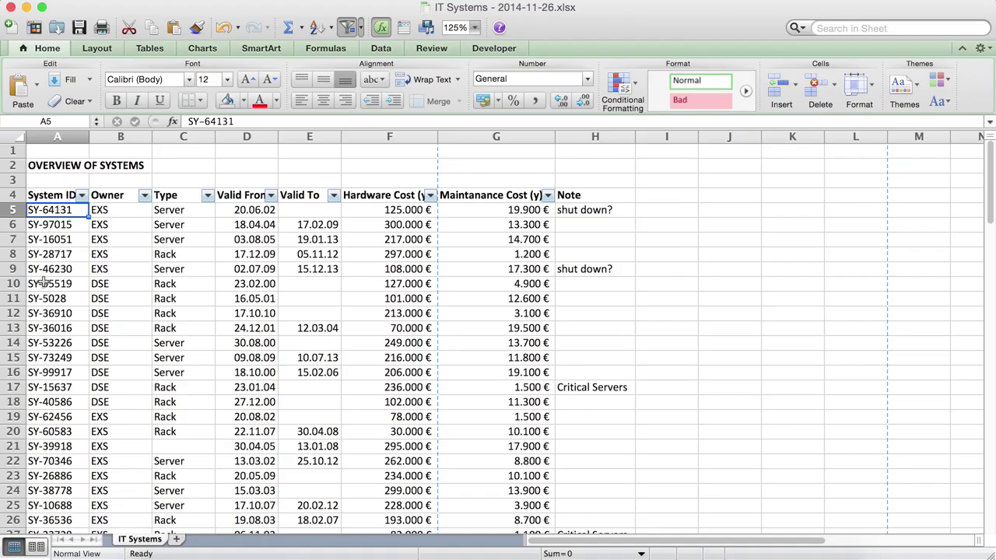
left_click(70, 400)
scroll(62, 381, "down", 5)
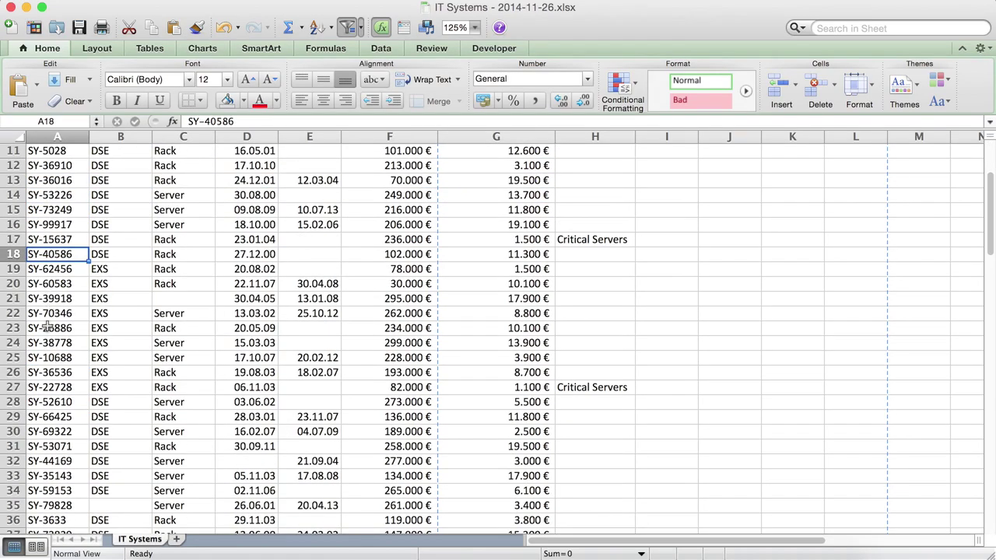
scroll(46, 328, "down", 15)
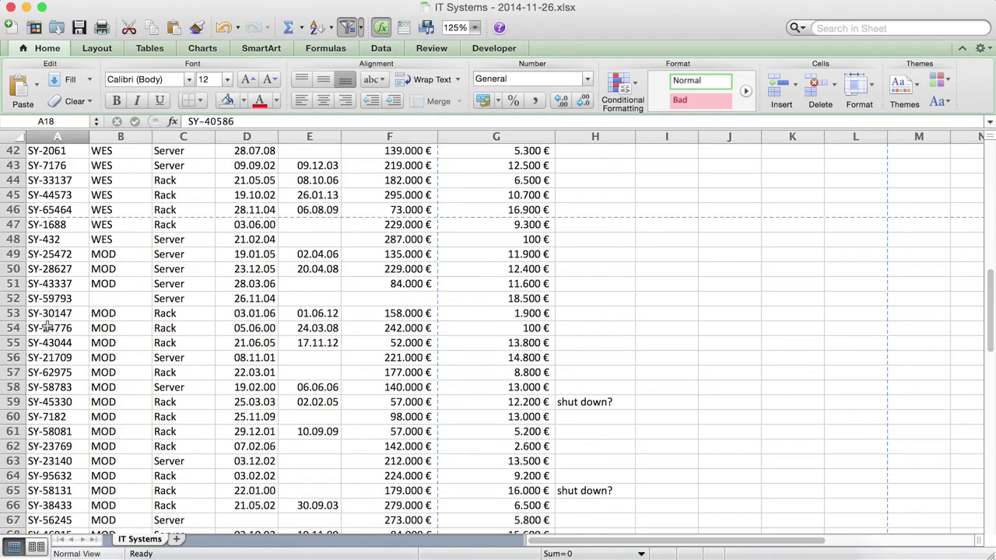
scroll(47, 326, "up", 20)
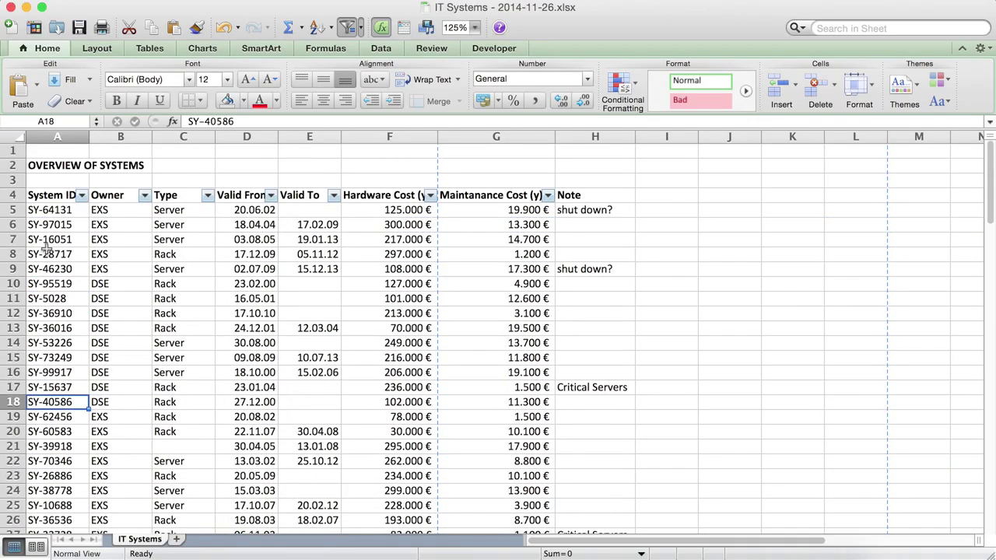
left_click(62, 210)
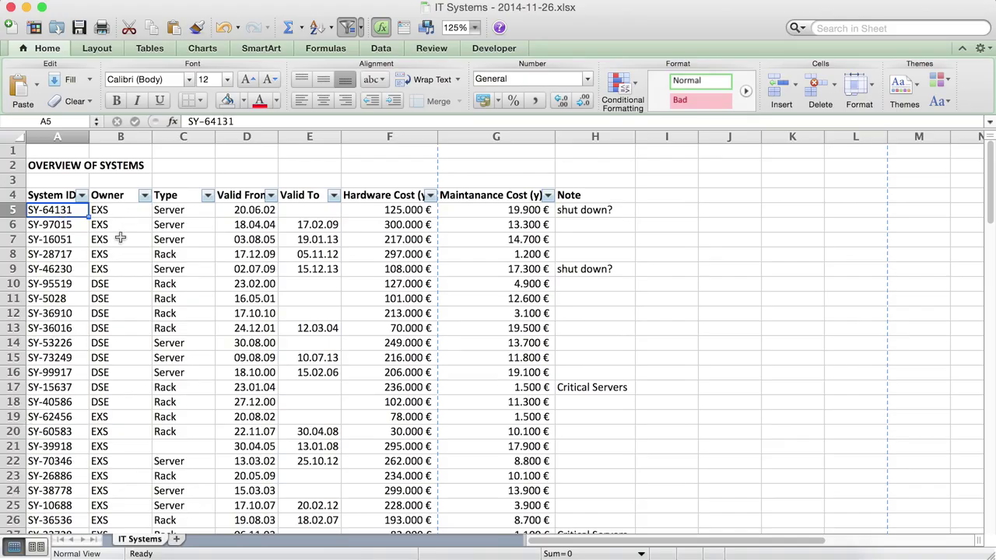
- Examine the filter values of the Owner and Type columns and the validity dates of the system in row 6
left_click(144, 196)
scroll(227, 392, "down", 2)
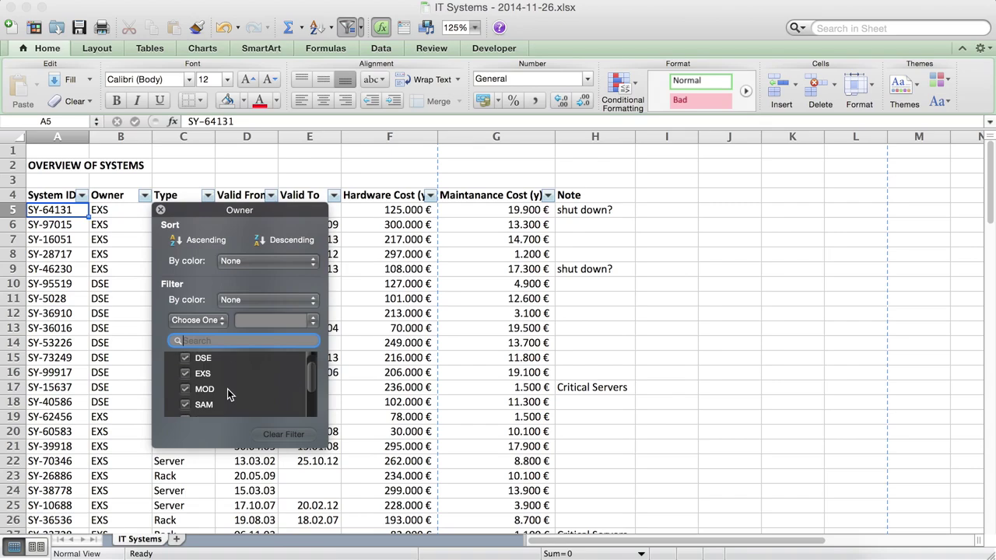
left_click(106, 242)
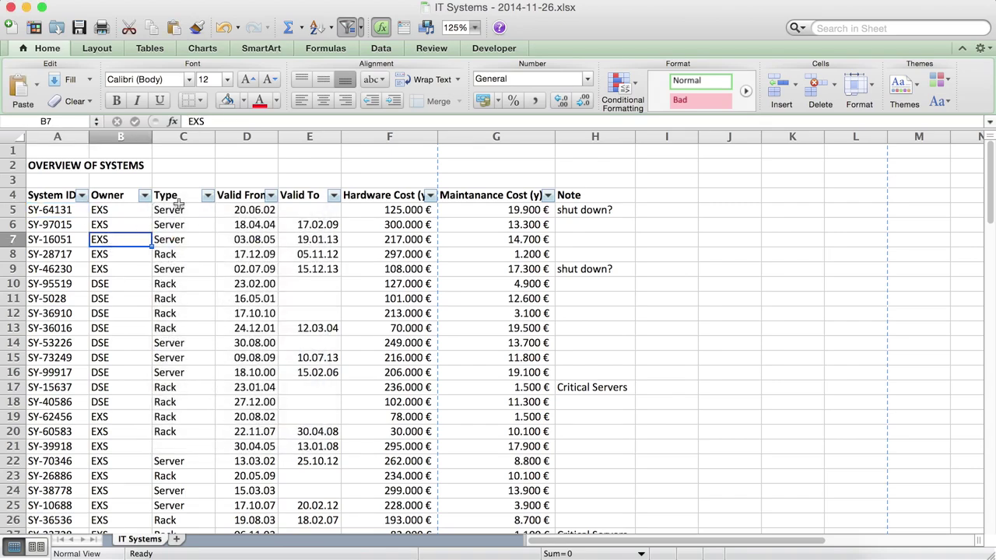
left_click(208, 198)
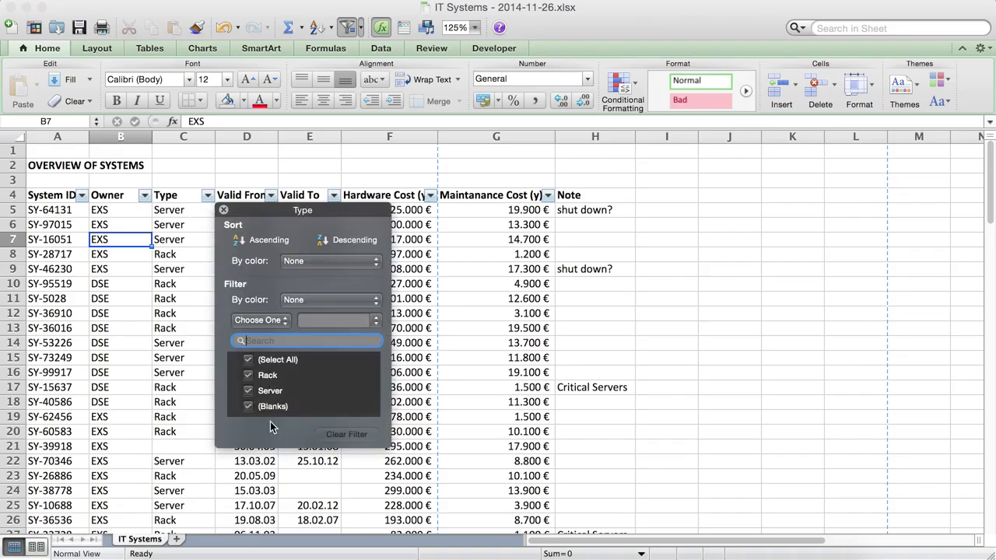
left_click(224, 210)
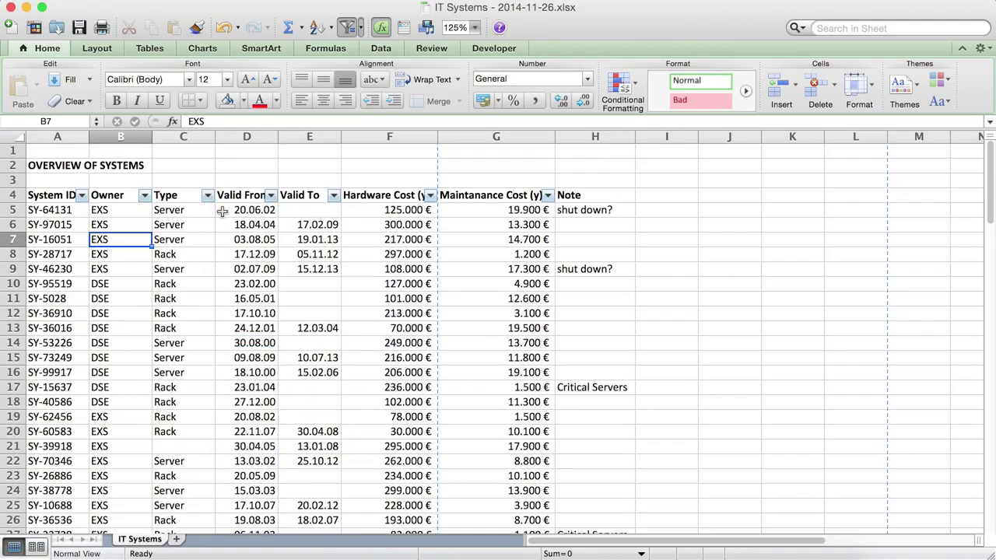
left_click(180, 225)
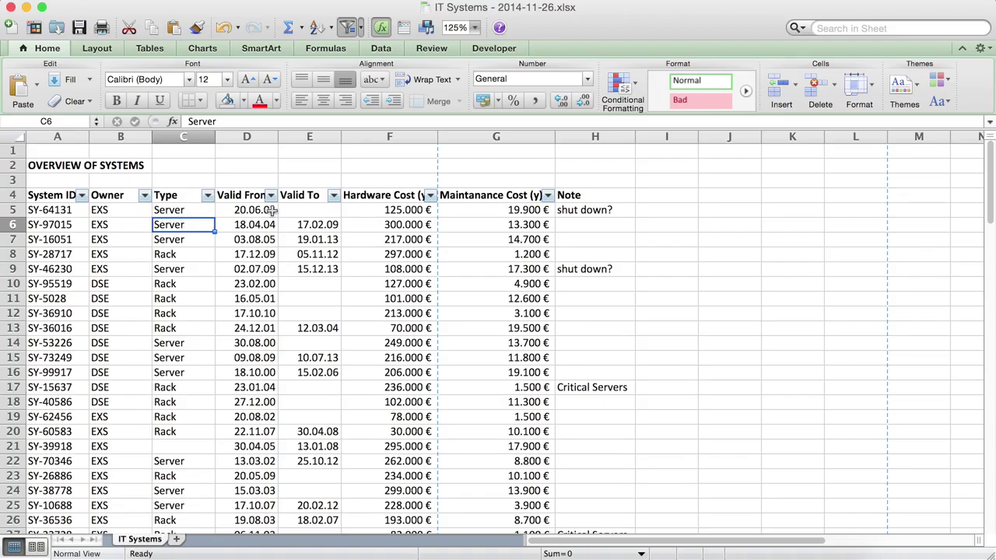
double_click(250, 225)
left_click(309, 224)
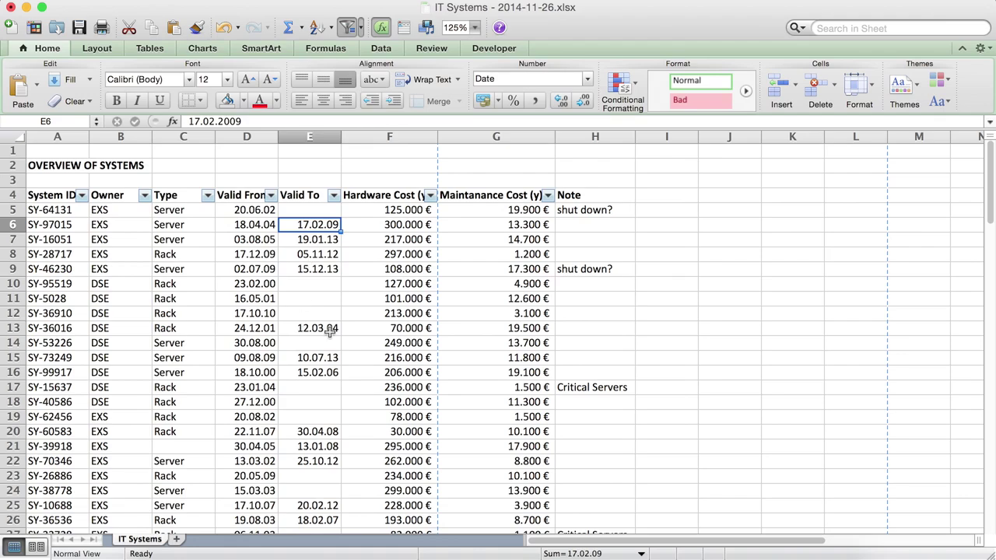
- Widen the Hardware Cost (y) and Maintanance Cost (y) columns until their headings are fully readable
left_click_drag(438, 138, 453, 138)
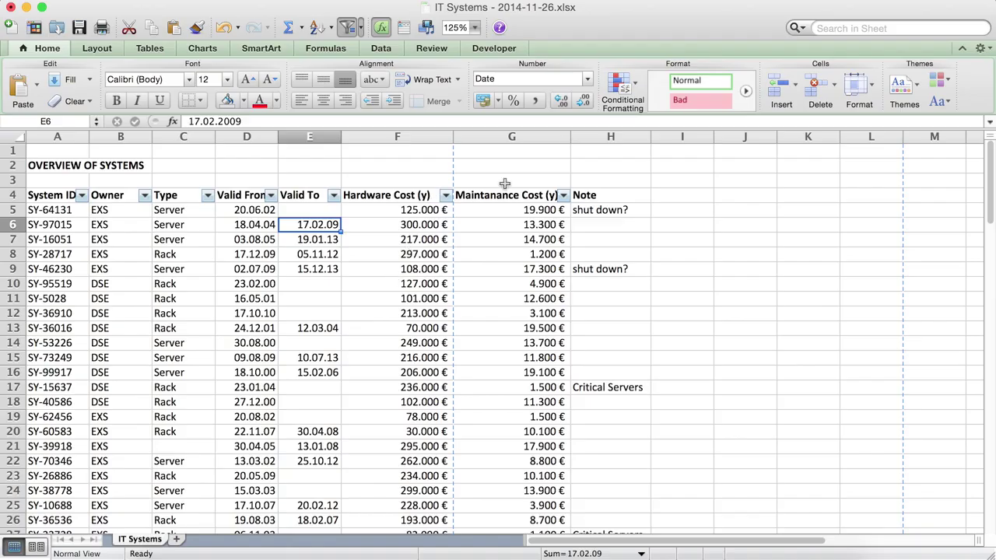
left_click_drag(571, 137, 578, 137)
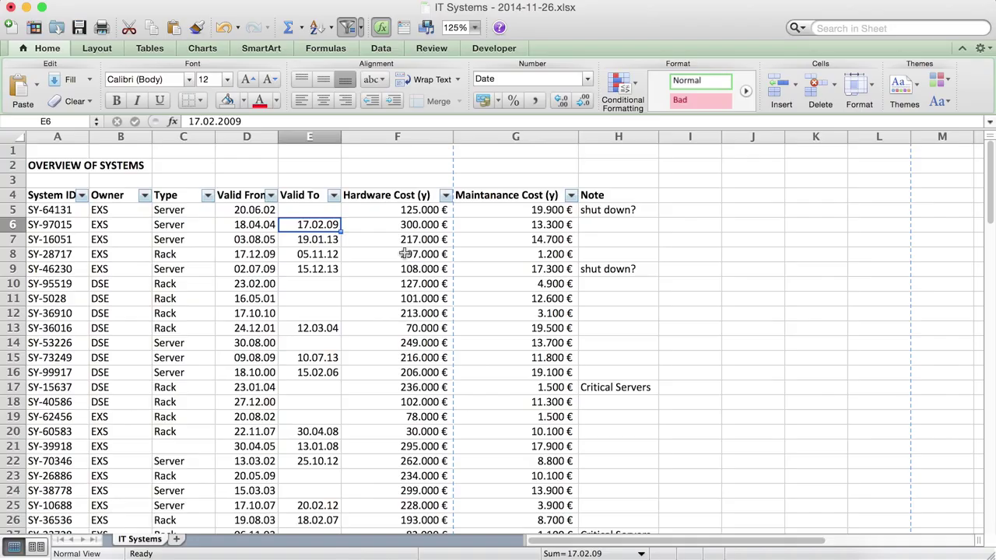
left_click(544, 241)
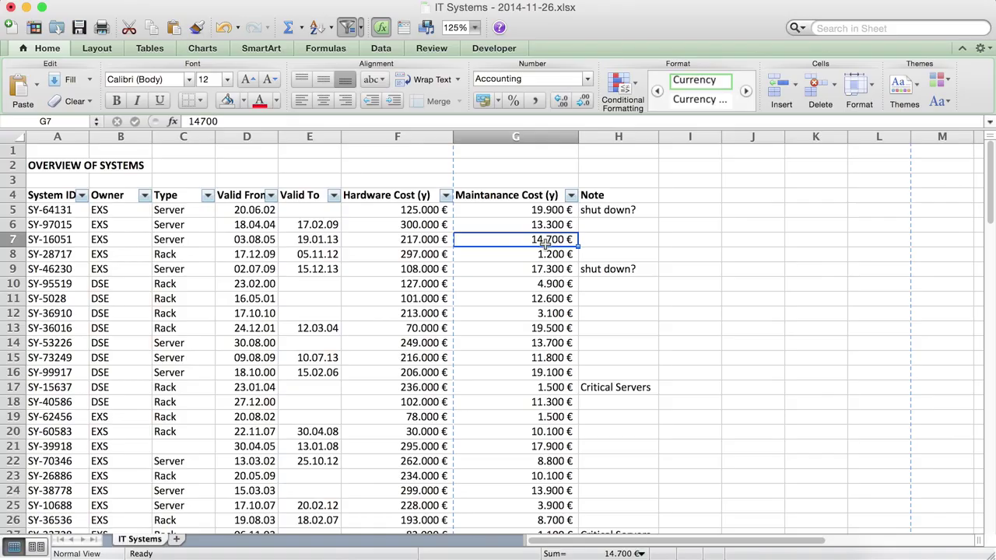
- Attach a comment to the Hardware Cost (y) heading in F4 listing "SAP Licences", "Contractors" and "Hard drives" on separate lines
left_click(402, 195)
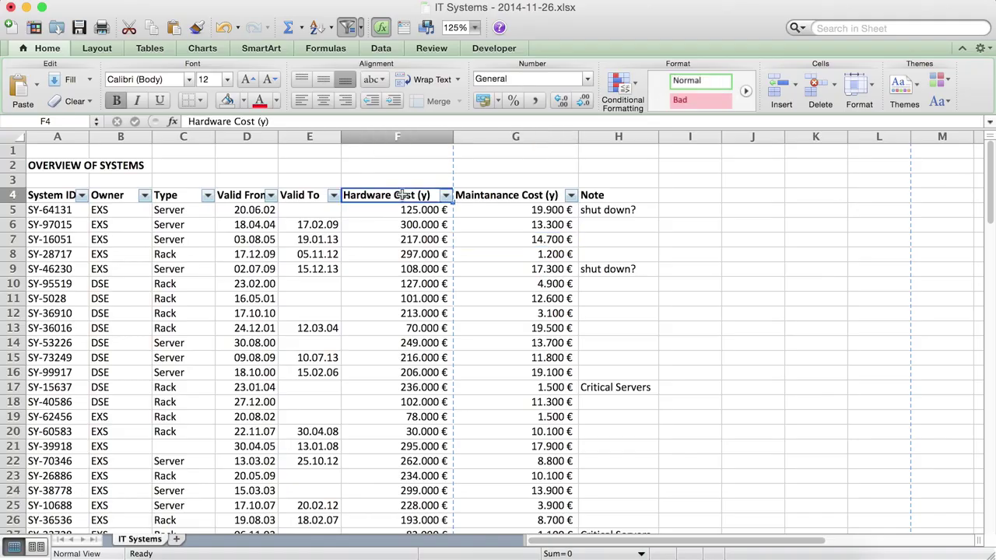
left_click(434, 49)
left_click(68, 86)
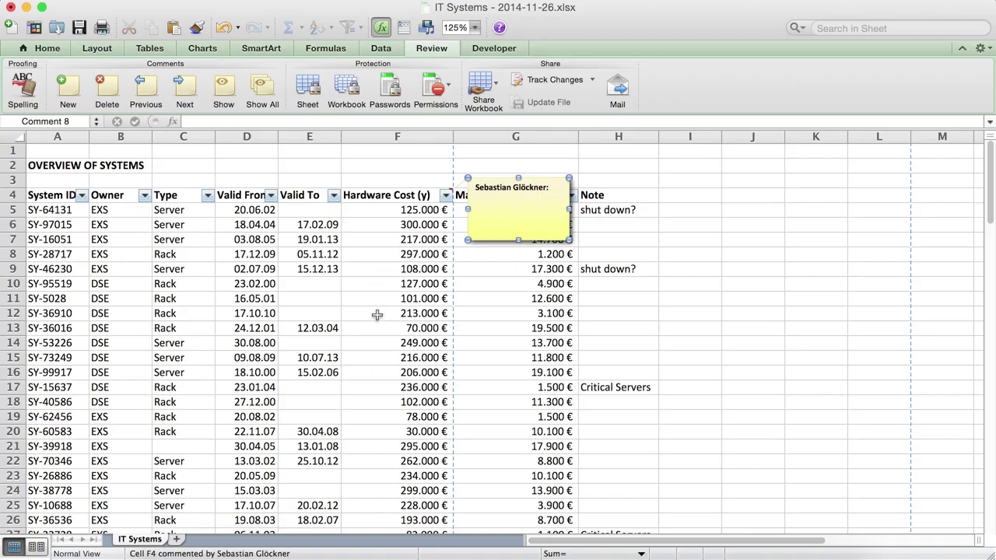
left_click(493, 203)
type("SAP licences")
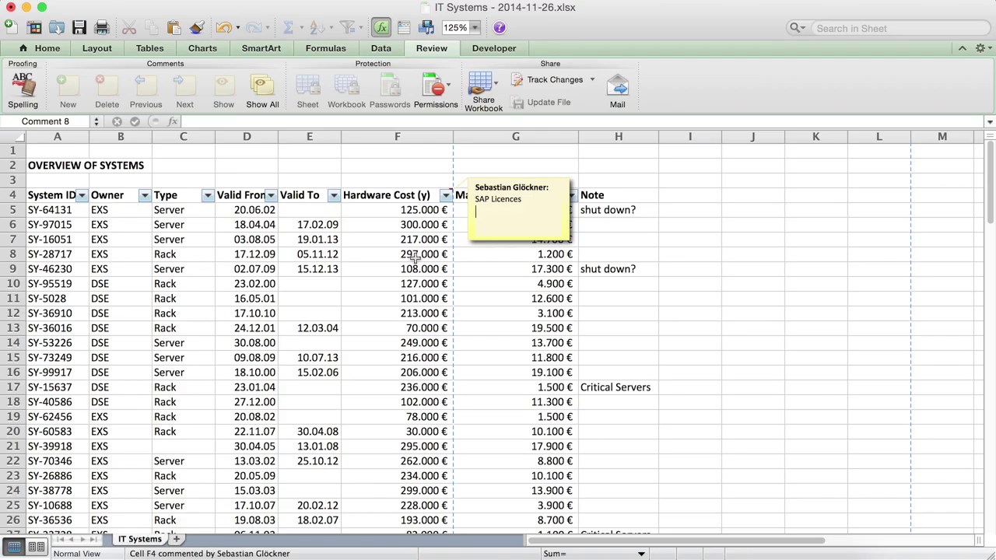
type("Contractors")
key("Return")
type("Hard drives")
left_click(392, 240)
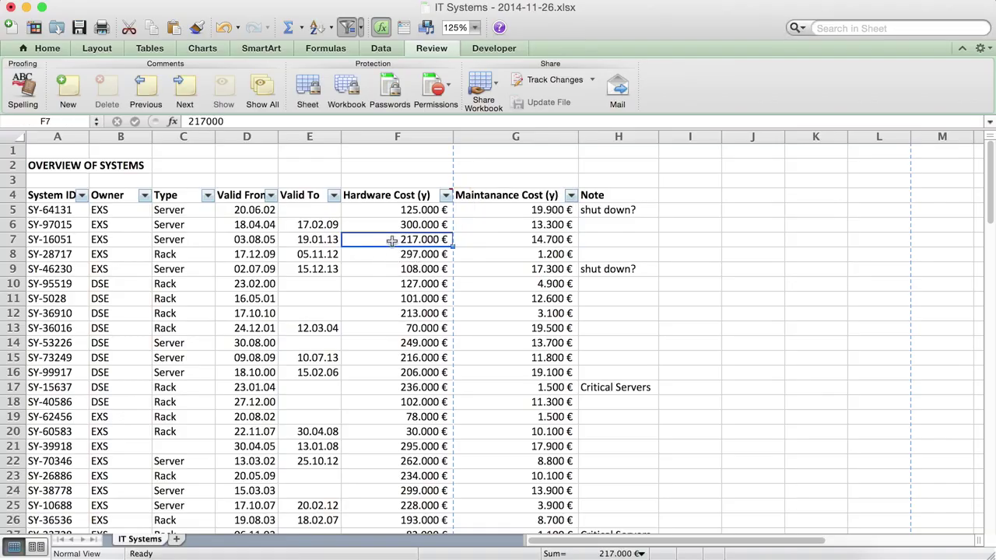
- View the comment attached to the Hardware Cost (y) heading
mouse_move(408, 195)
left_click(394, 166)
left_click(524, 287)
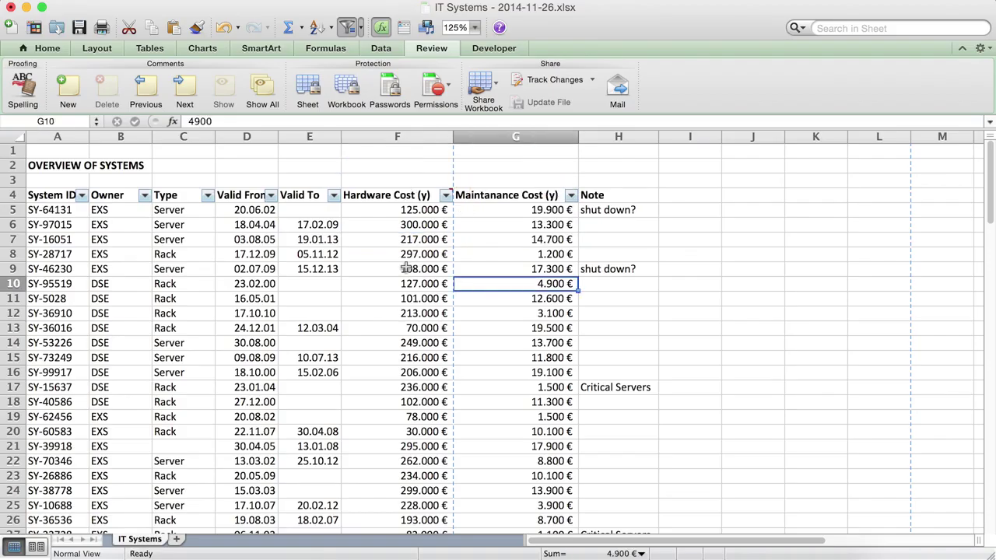